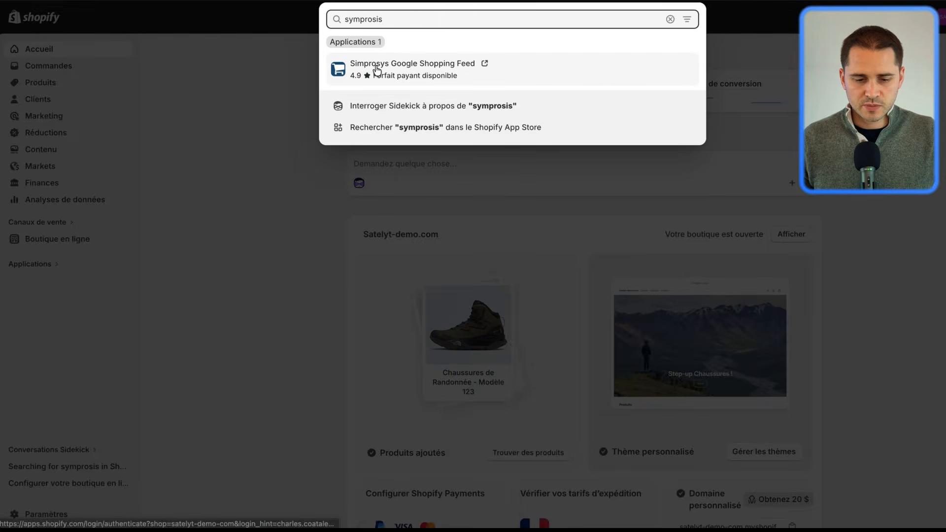
Install the Simprosys Google Shopping Feed app in the store and grant it the requested data access
{"action": "left_click", "coordinate": [374, 68]}
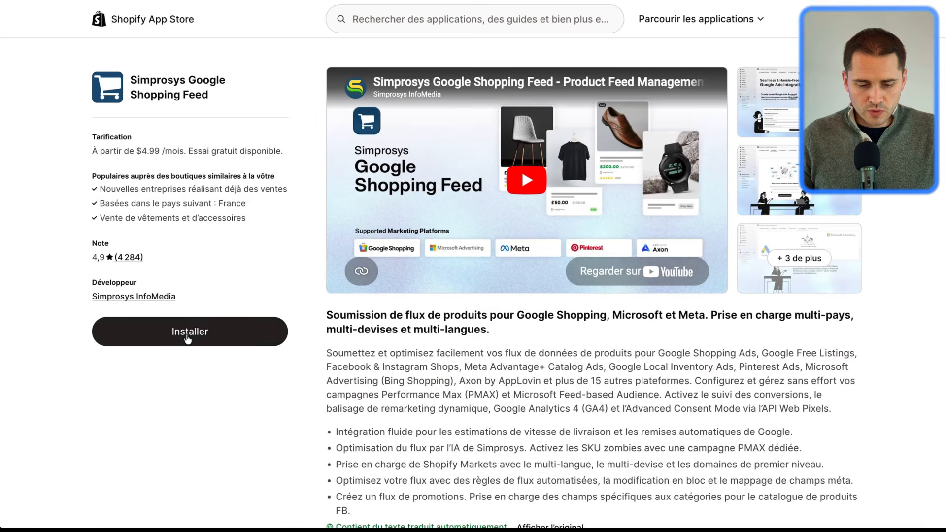
{"action": "left_click", "coordinate": [187, 338]}
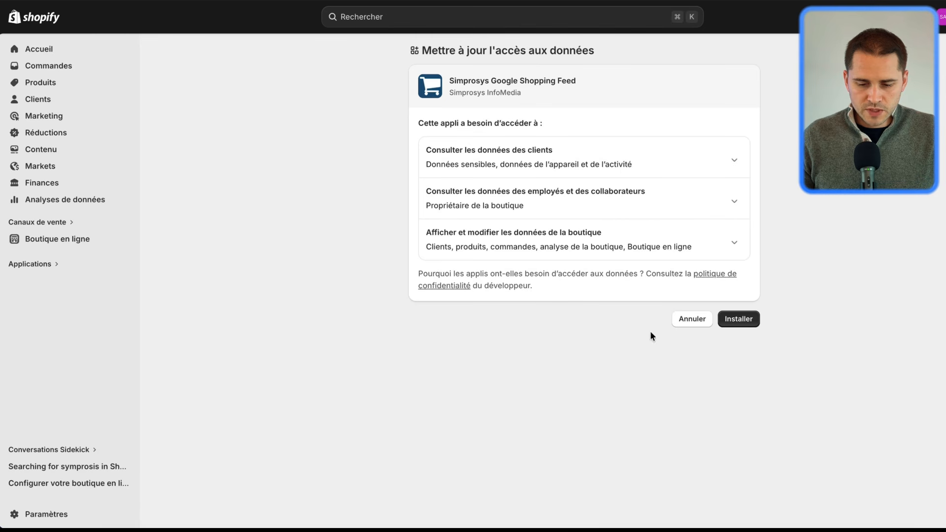
{"action": "left_click", "coordinate": [740, 318]}
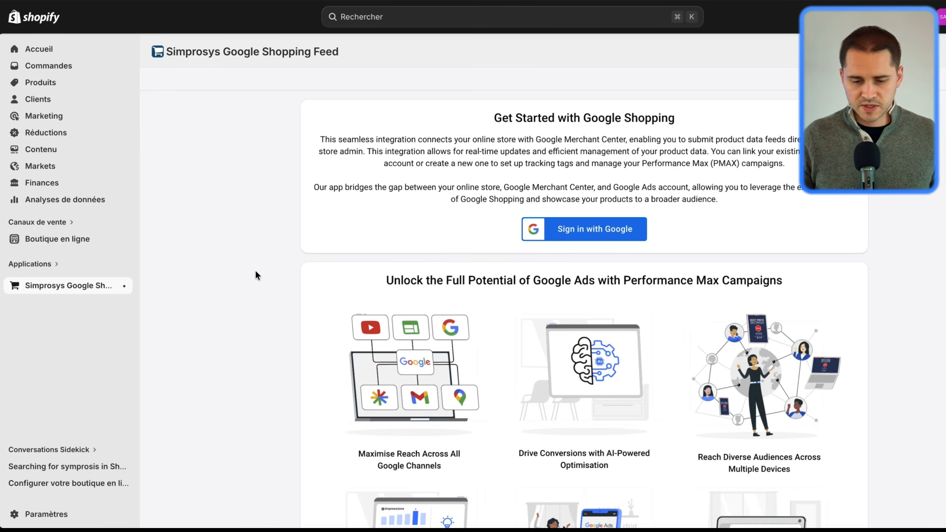
Sign in to the feed app with the company Google account and authorize Simprosys Business Solutions to access it
{"action": "left_click", "coordinate": [593, 239]}
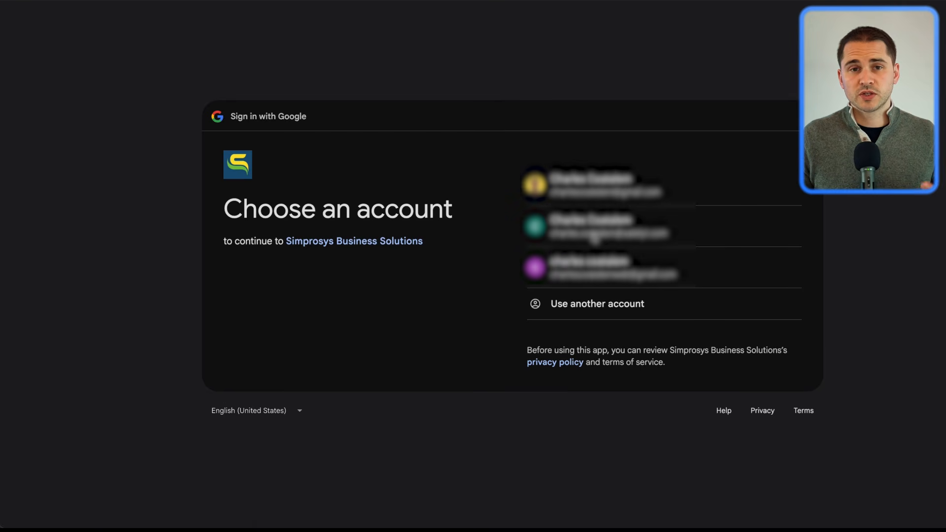
{"action": "left_click", "coordinate": [736, 226]}
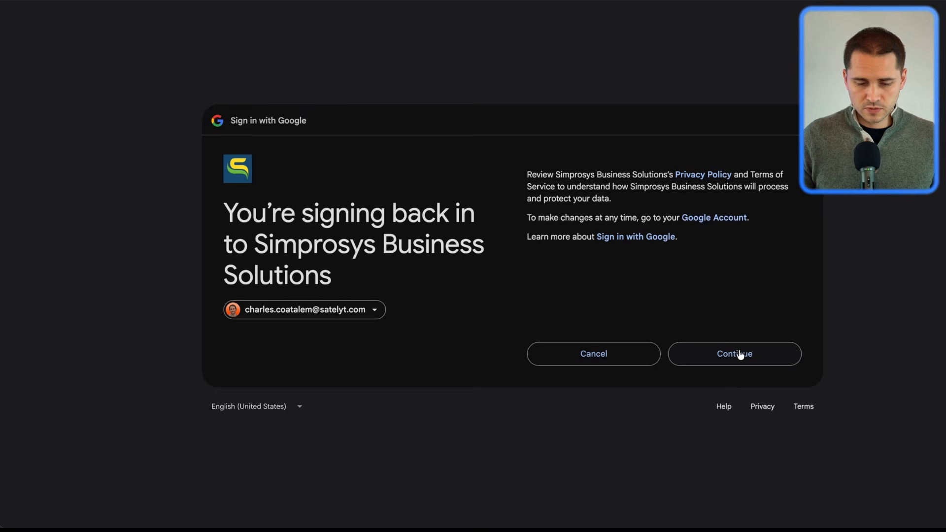
{"action": "left_click", "coordinate": [735, 349]}
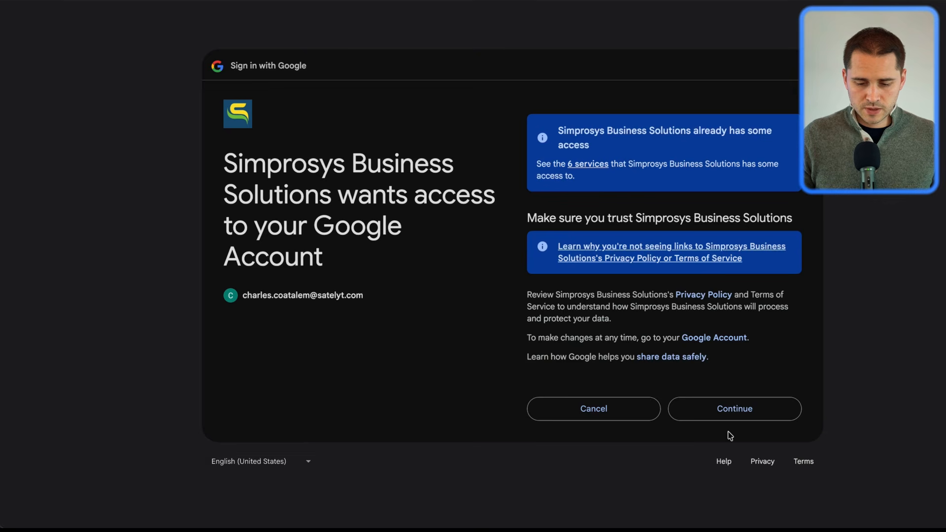
{"action": "left_click", "coordinate": [732, 416]}
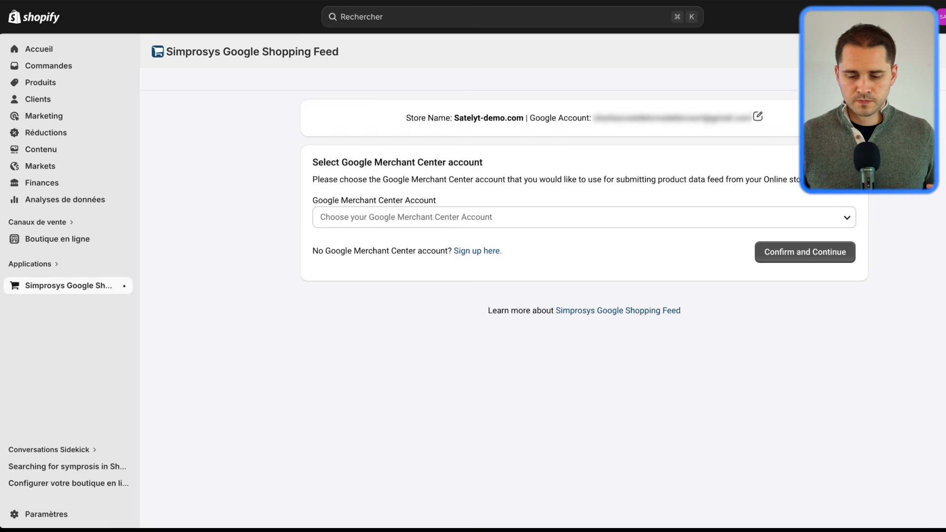
Choose Satelyt Demo as the Google Merchant Center account for submitting the product feed and confirm it
{"action": "left_click", "coordinate": [492, 218]}
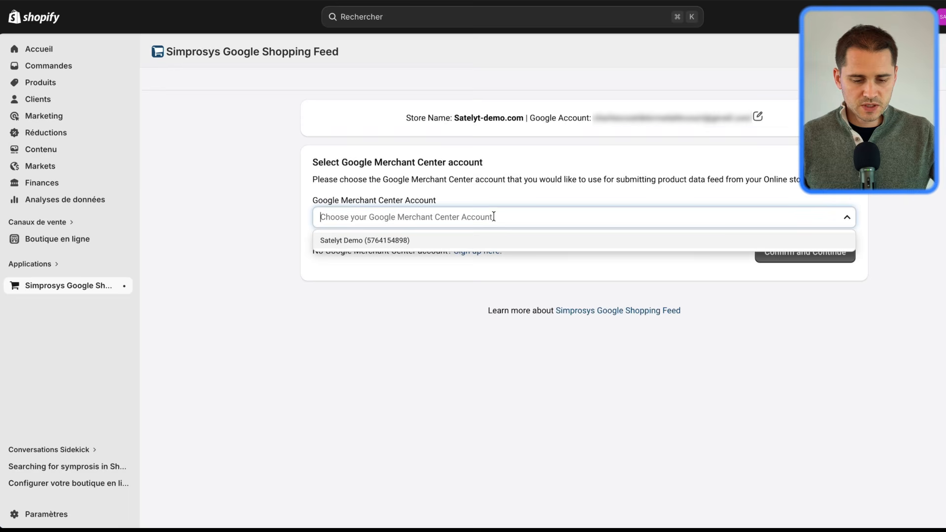
{"action": "left_click", "coordinate": [360, 240]}
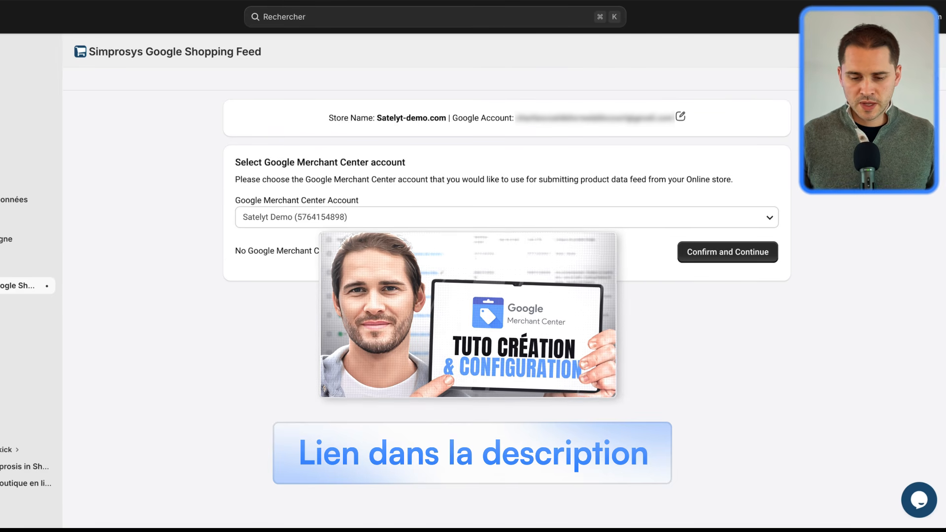
{"action": "left_click", "coordinate": [731, 254]}
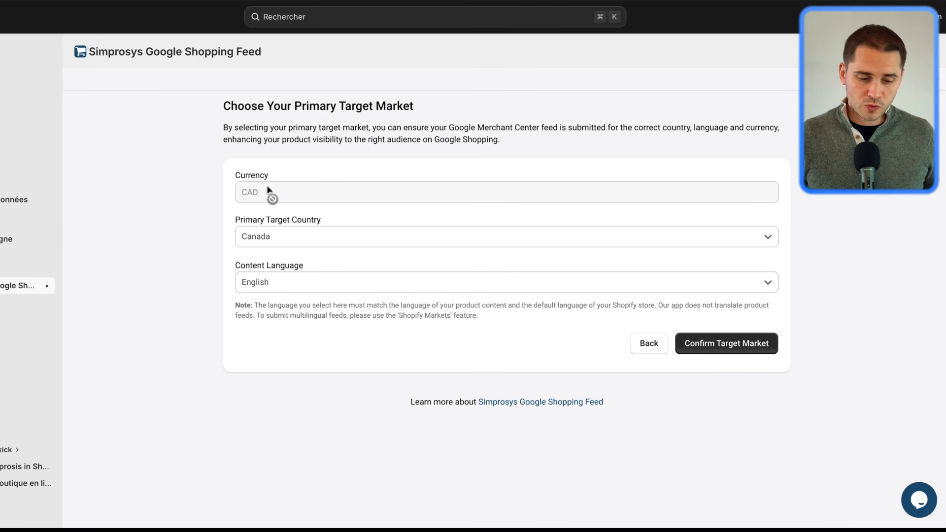
Confirm the primary target market with Canada as the country and English as the content language
{"action": "left_click", "coordinate": [288, 240]}
{"action": "left_click", "coordinate": [291, 236]}
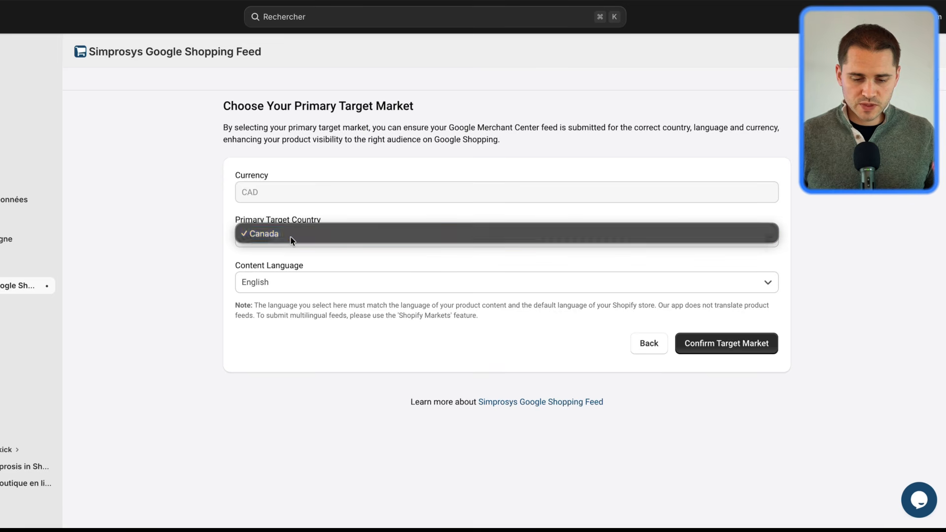
{"action": "left_click", "coordinate": [296, 276]}
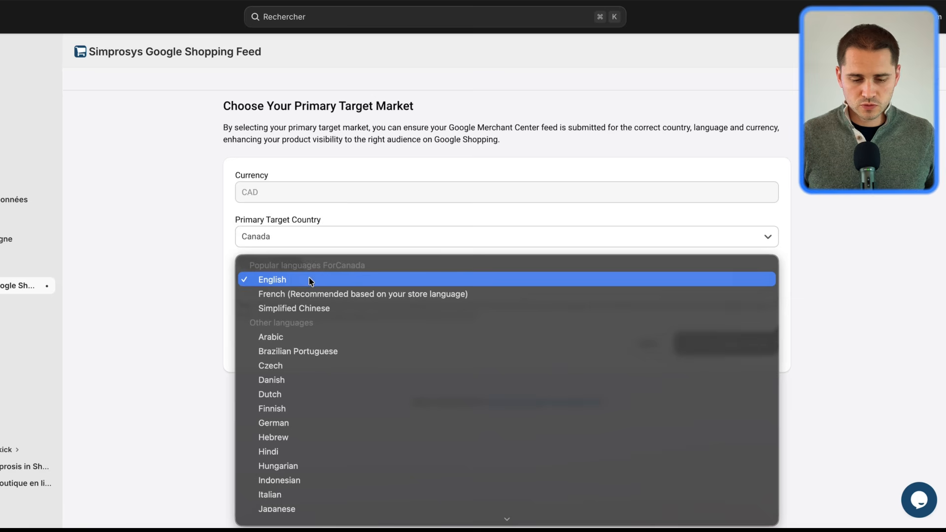
{"action": "left_click", "coordinate": [263, 282]}
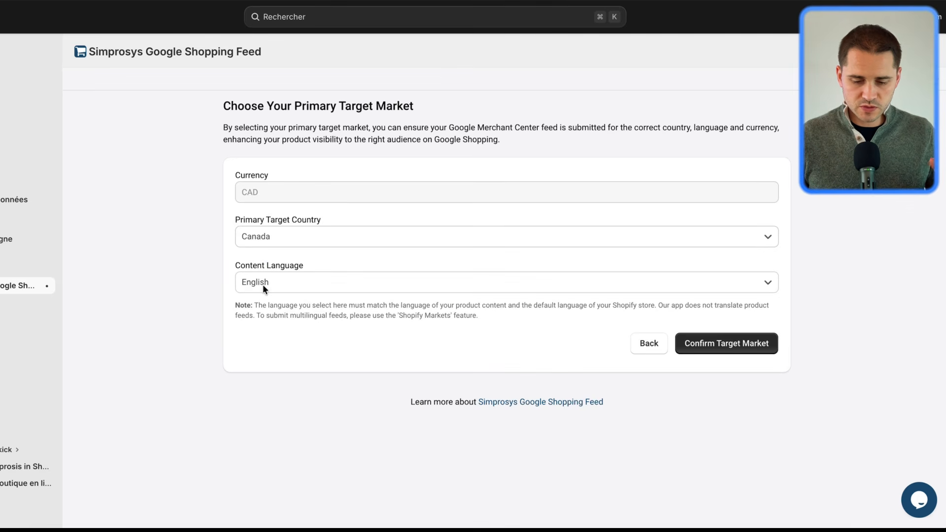
{"action": "left_click", "coordinate": [728, 348]}
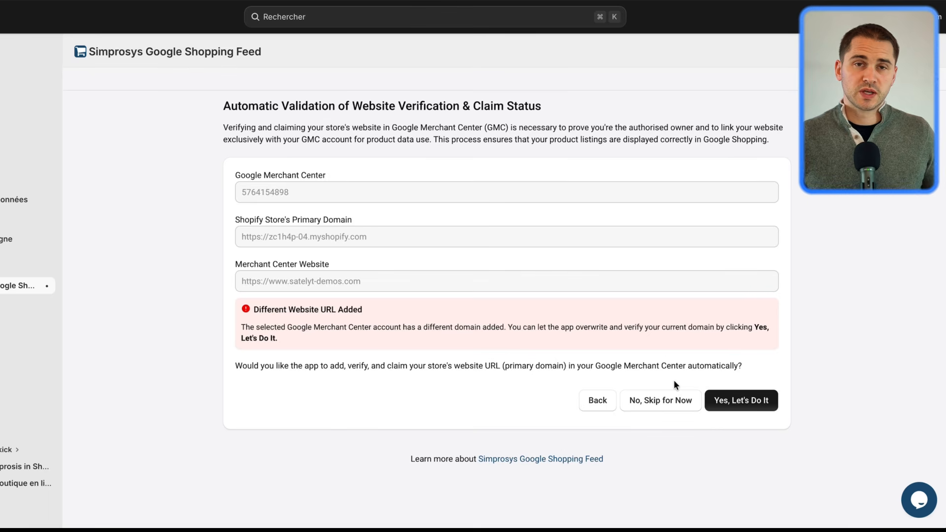
Overwrite the Merchant Center website to claim the store's primary domain, and skip the app extension activation
{"action": "left_click", "coordinate": [748, 403]}
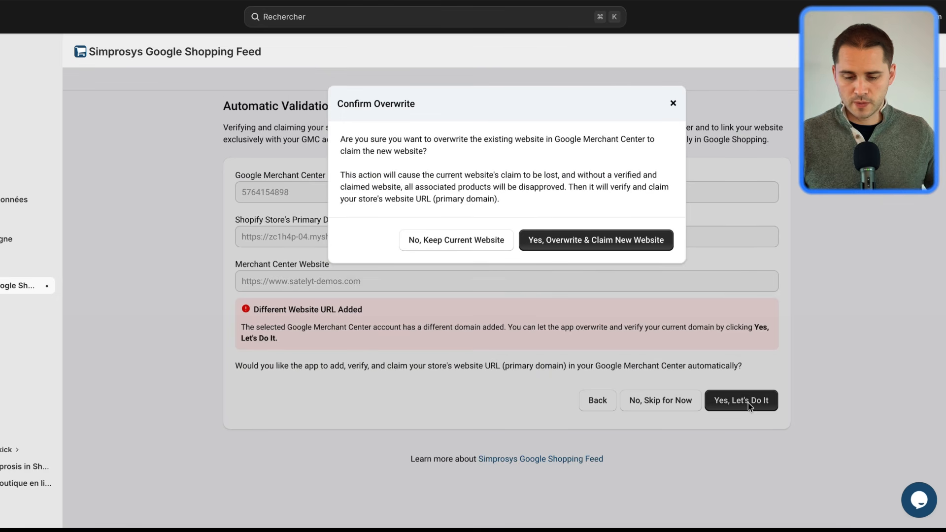
{"action": "left_click", "coordinate": [615, 241]}
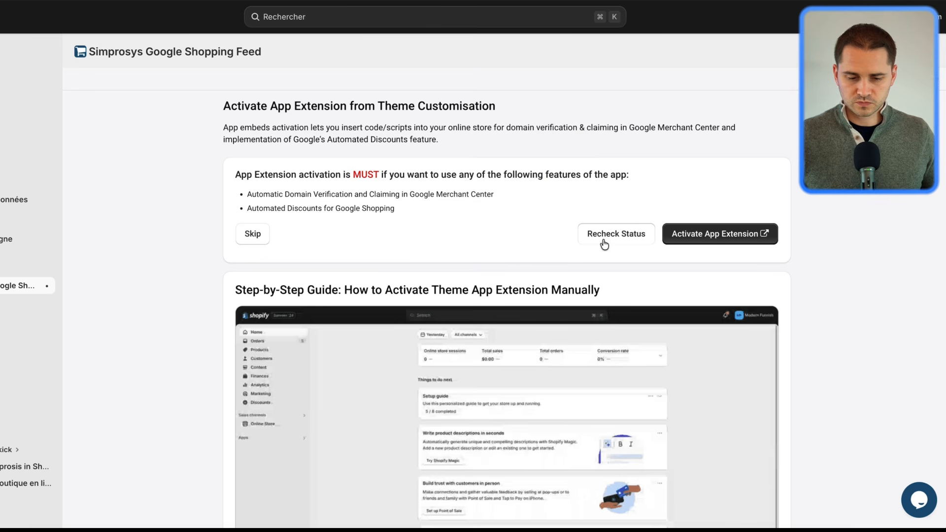
{"action": "left_click", "coordinate": [252, 235]}
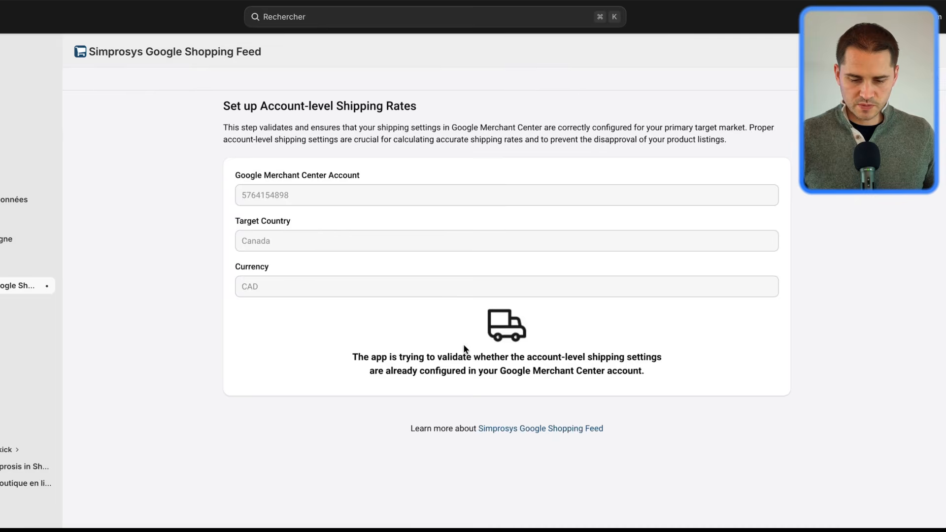
Complete the account-level shipping step and sync all products and variants with default titles, default descriptions and the Global product ID format
{"action": "left_click", "coordinate": [720, 429]}
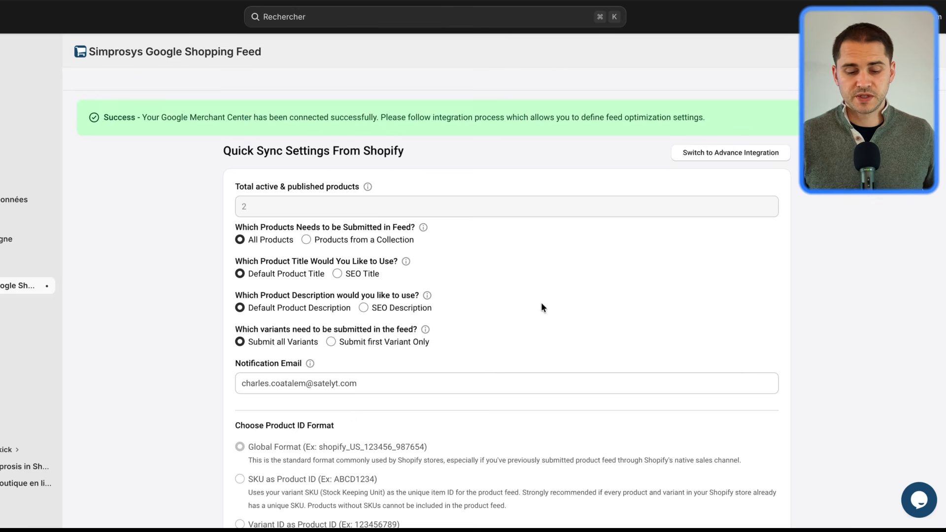
{"action": "scroll", "coordinate": [541, 307], "scroll_direction": "down", "scroll_amount": 5}
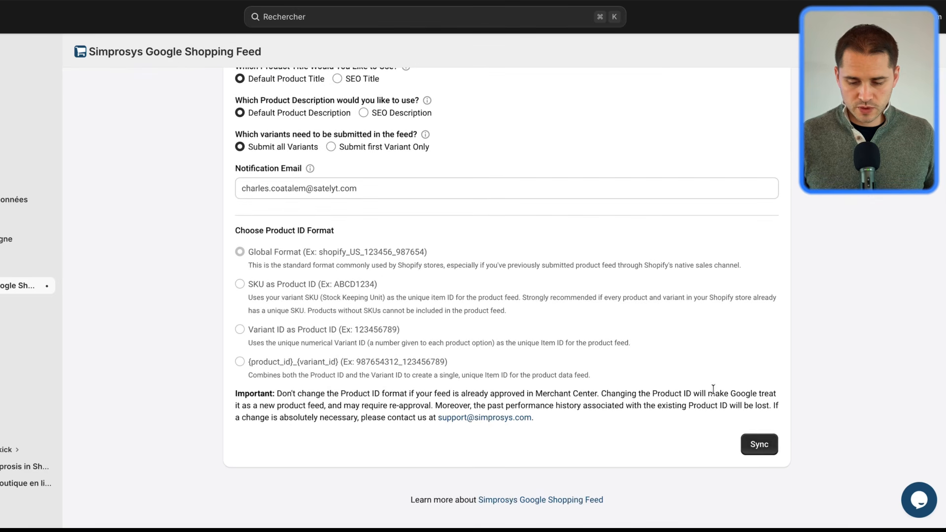
{"action": "left_click", "coordinate": [755, 448]}
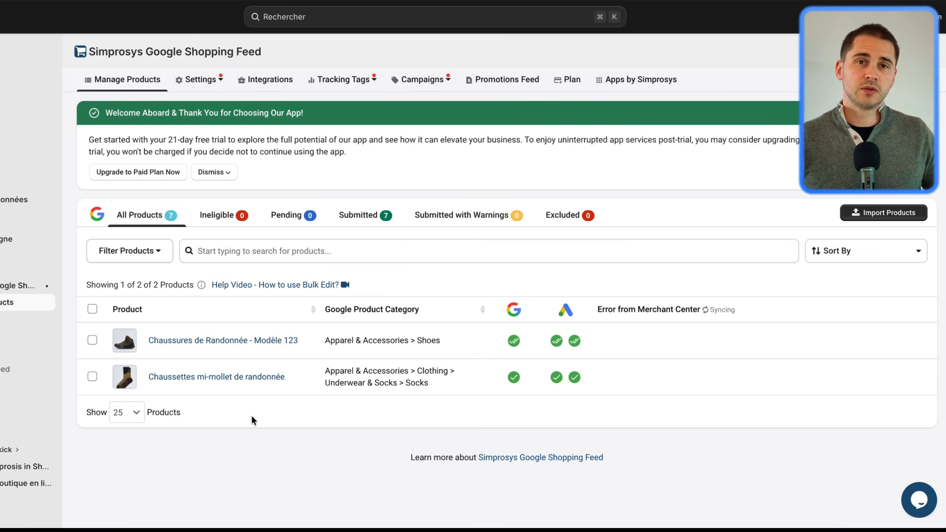
Bulk-assign the value SATELYT as Custom Label 0 to both products in the feed
{"action": "left_click", "coordinate": [92, 309]}
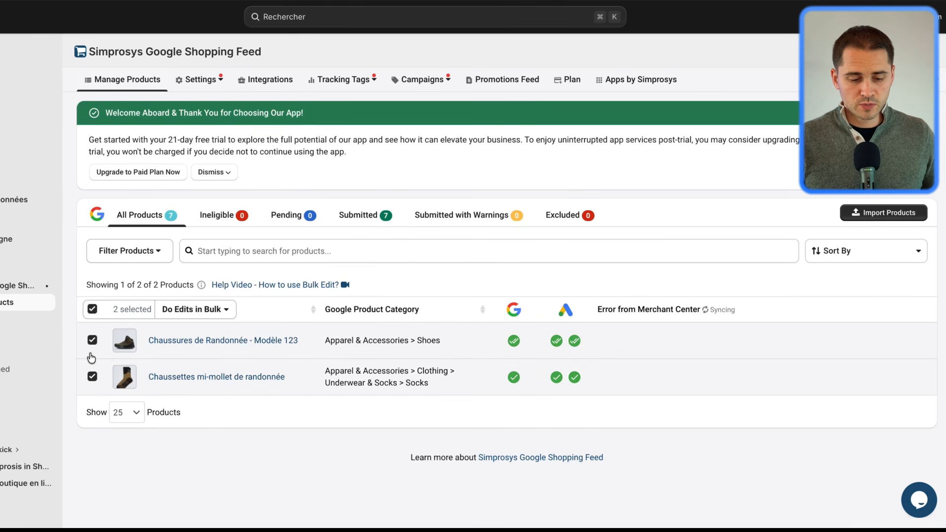
{"action": "left_click", "coordinate": [192, 310]}
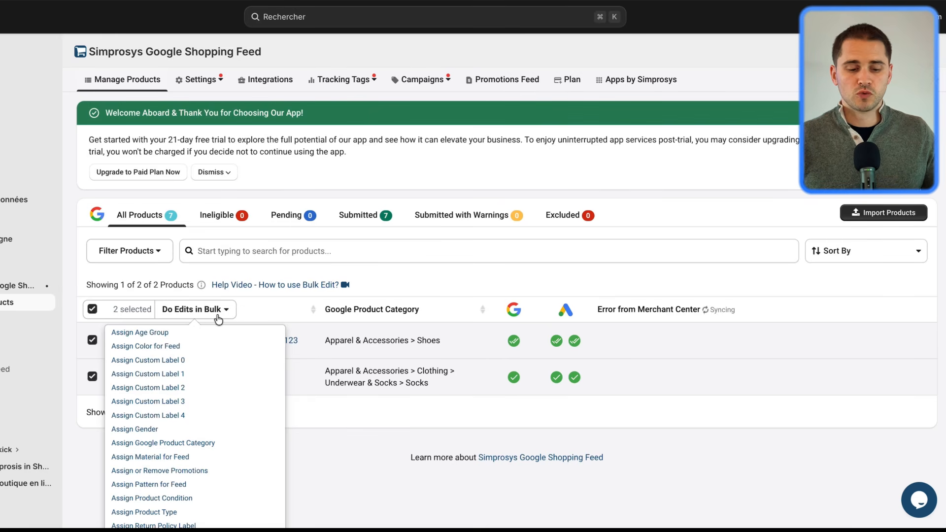
{"action": "left_click", "coordinate": [160, 361]}
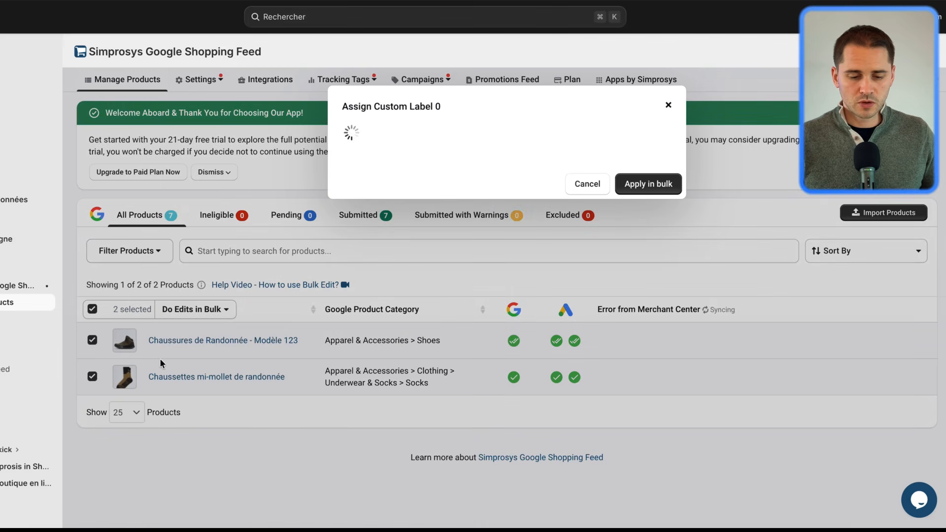
{"action": "left_click", "coordinate": [425, 133]}
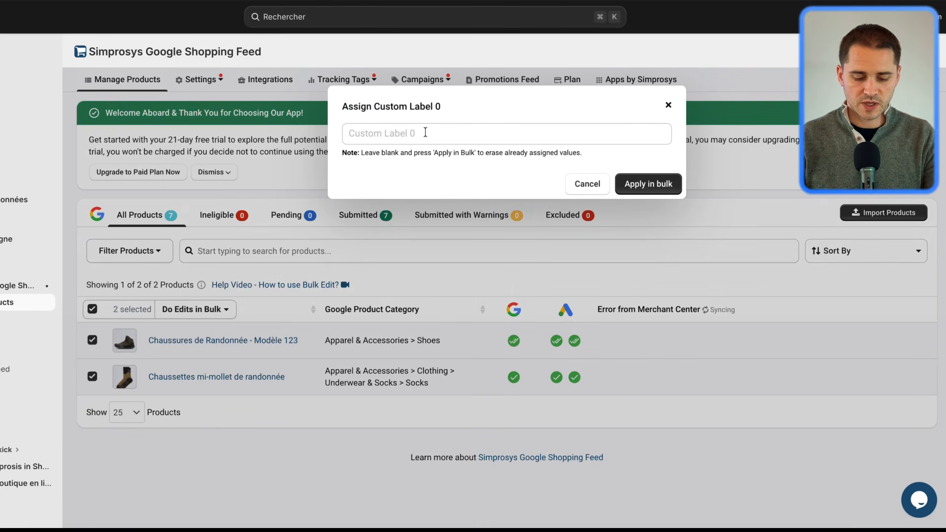
{"action": "type", "text": "SATELYT"}
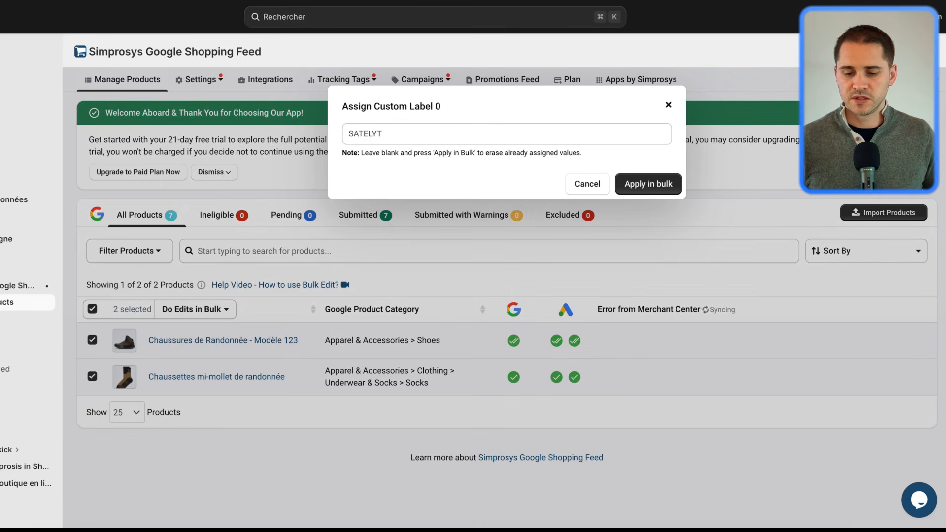
{"action": "left_click", "coordinate": [655, 190]}
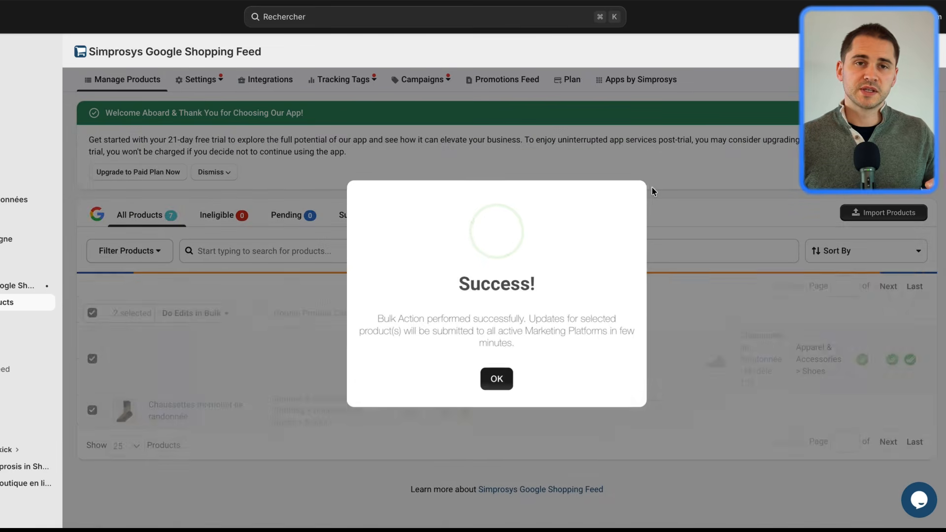
{"action": "left_click", "coordinate": [497, 373]}
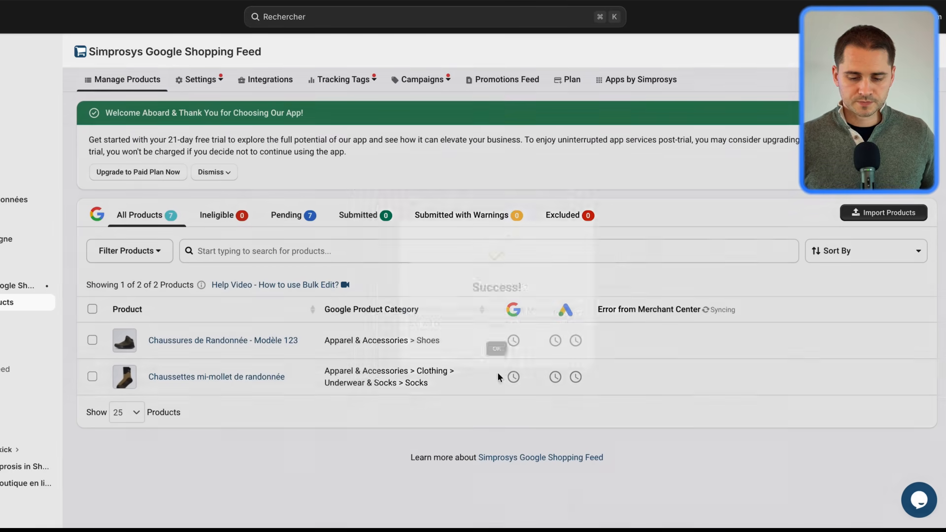
Open the feed app's Google Shopping Settings
{"action": "left_click", "coordinate": [197, 82]}
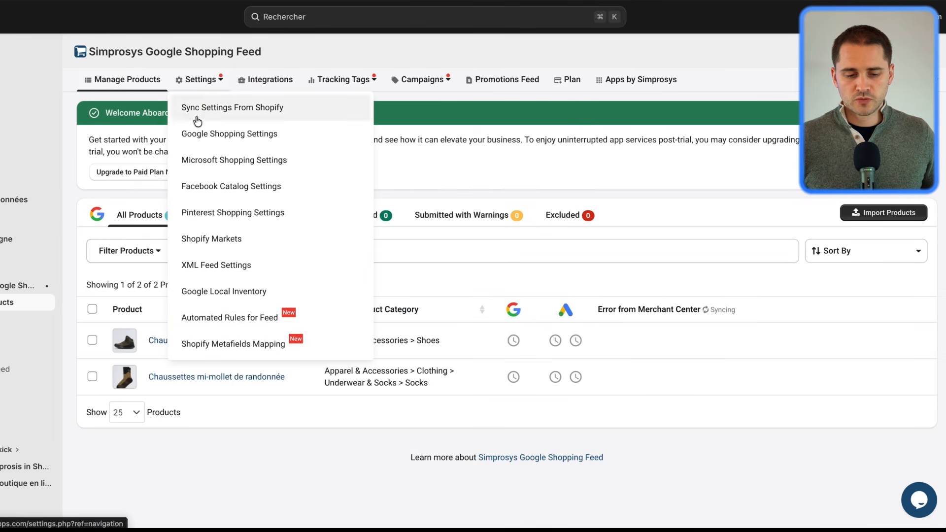
{"action": "left_click", "coordinate": [257, 141]}
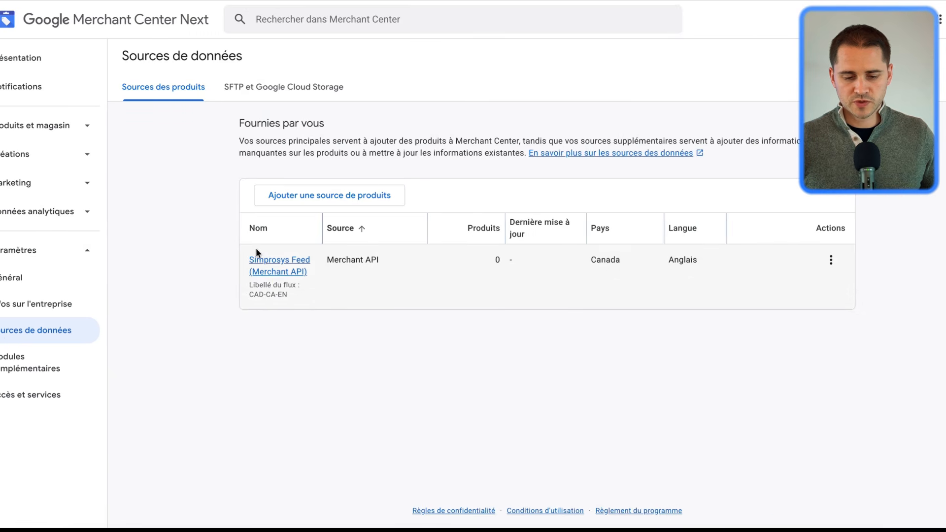
Switch to Google Merchant Center, open the Simprosys Feed (Merchant API) data source and review its products
{"action": "left_click", "coordinate": [278, 265]}
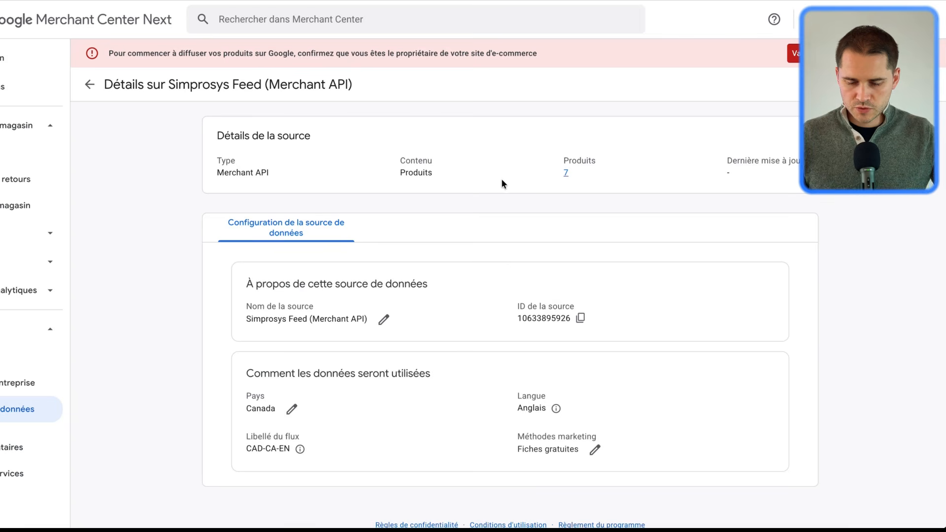
{"action": "left_click", "coordinate": [566, 174]}
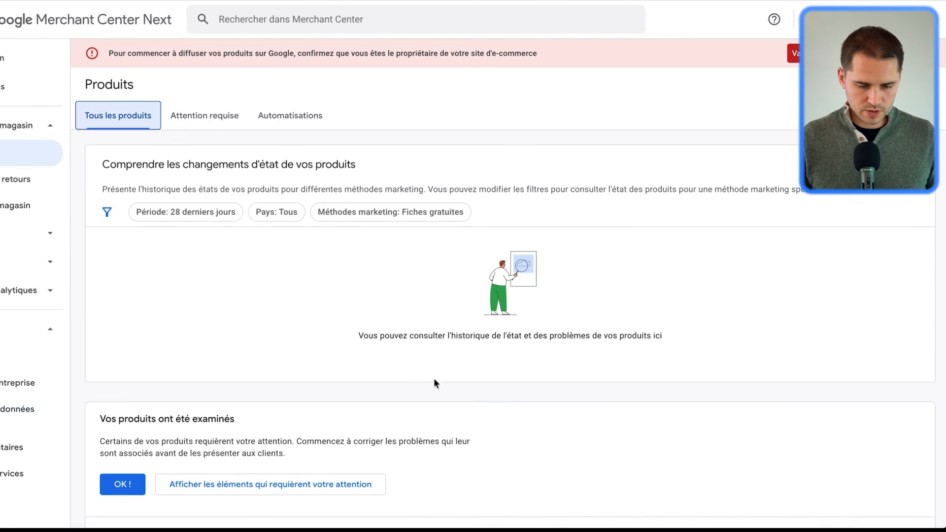
{"action": "scroll", "coordinate": [433, 378], "scroll_direction": "down", "scroll_amount": 10}
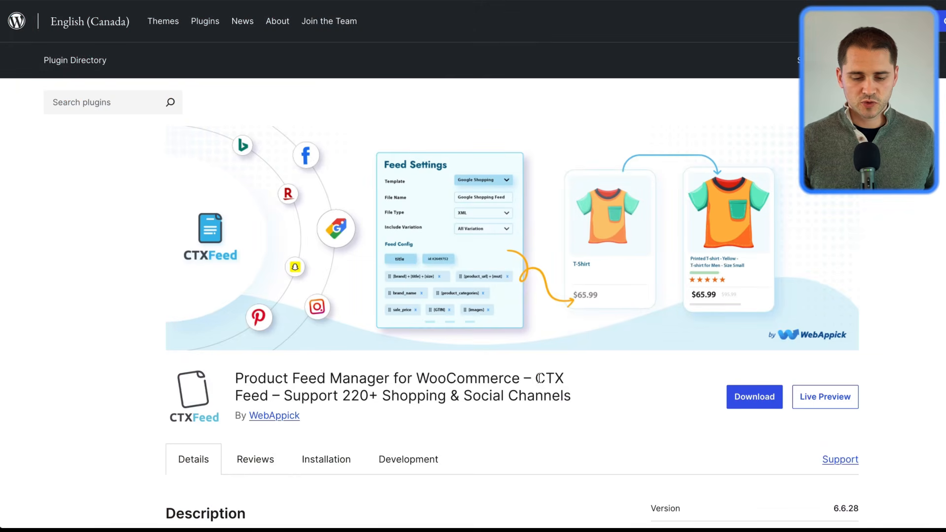
Switch to the CTX Feed plugin's new feed form in WordPress and set the country to Canada
{"action": "left_click_drag", "start_coordinate": [536, 378], "coordinate": [270, 390]}
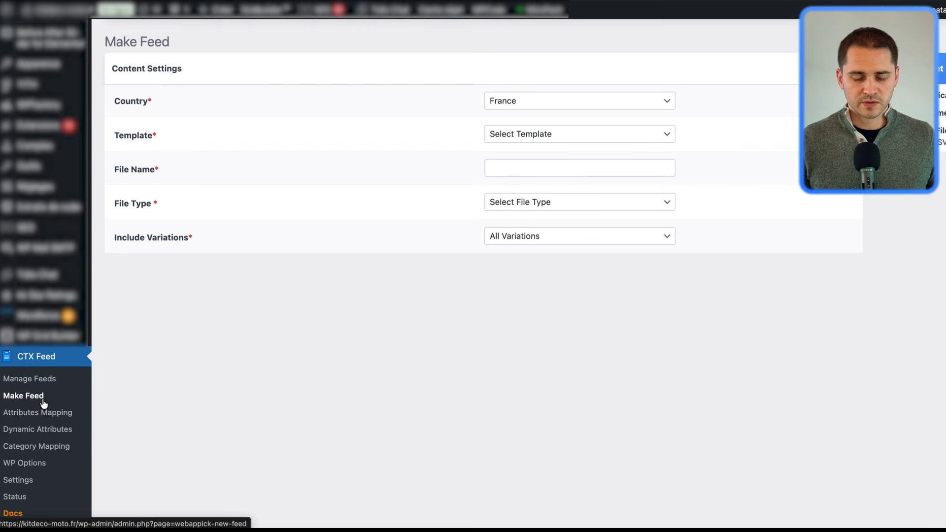
{"action": "left_click", "coordinate": [535, 106]}
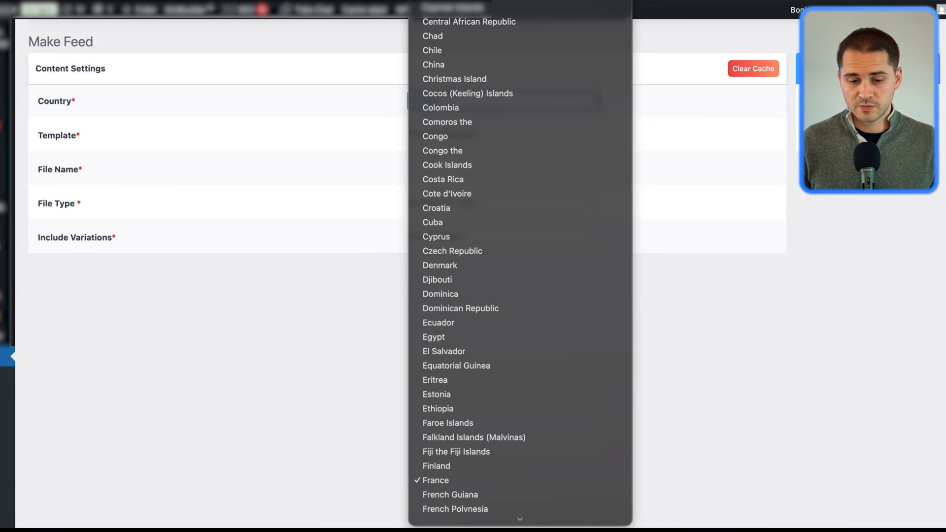
{"action": "left_click", "coordinate": [463, 0]}
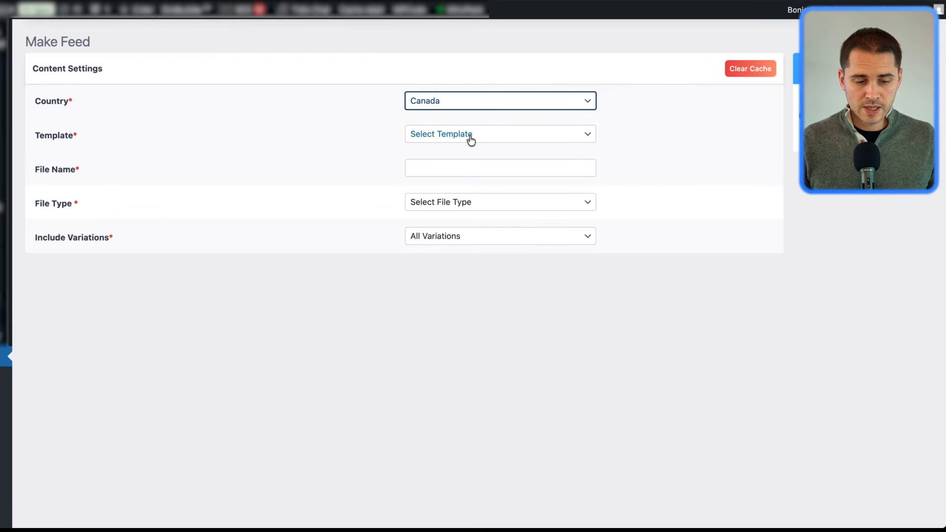
Choose the Google Shopping template for the new feed and name its file "Feed - vidéo"
{"action": "left_click", "coordinate": [470, 140]}
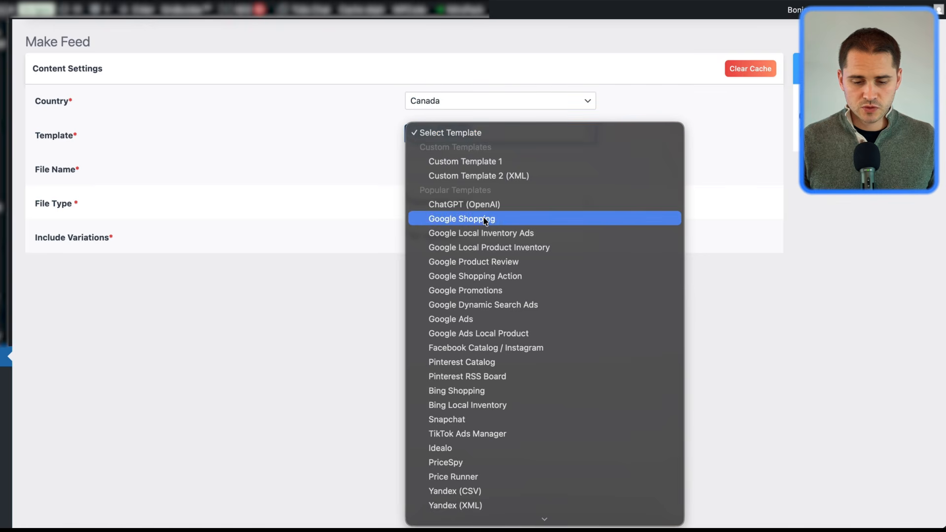
{"action": "left_click", "coordinate": [482, 223]}
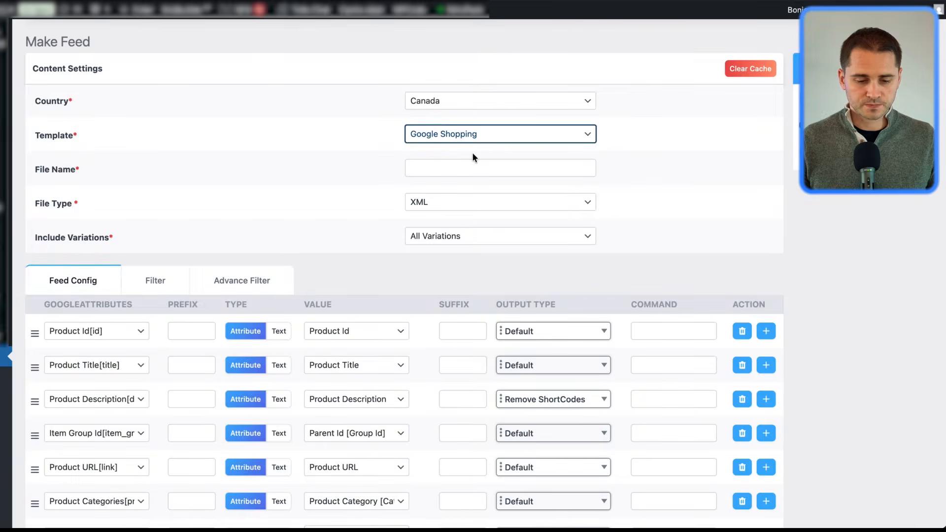
{"action": "left_click", "coordinate": [468, 168]}
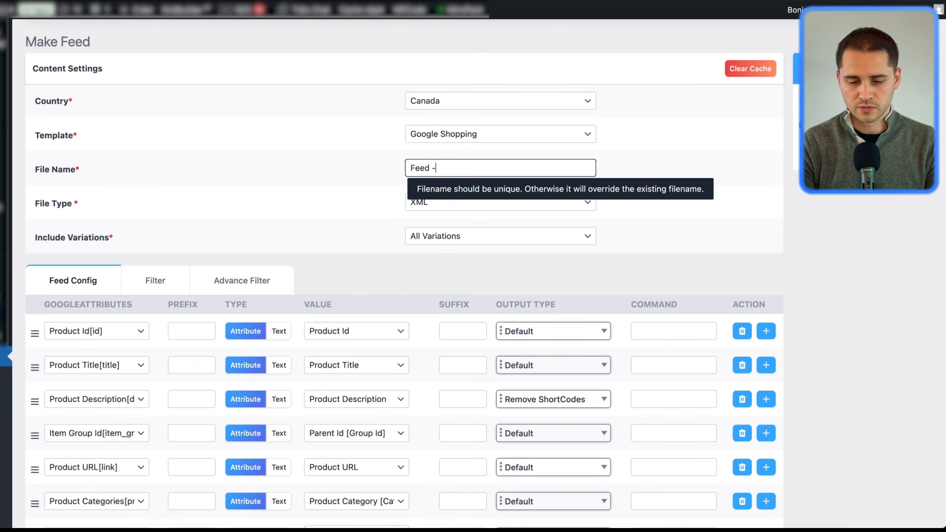
{"action": "left_click", "coordinate": [356, 162]}
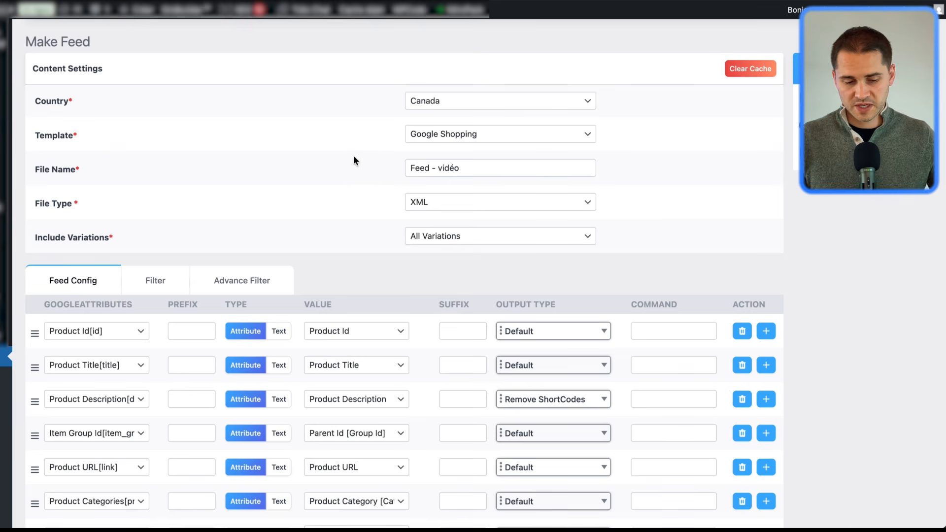
Change the feed's country to France and generate the product feed
{"action": "left_click", "coordinate": [78, 208]}
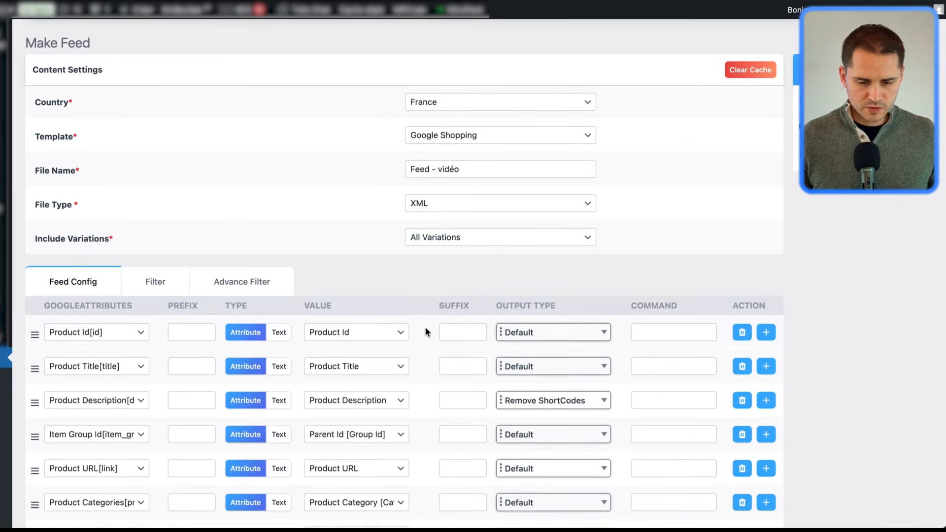
{"action": "scroll", "coordinate": [424, 327], "scroll_direction": "down", "scroll_amount": 5}
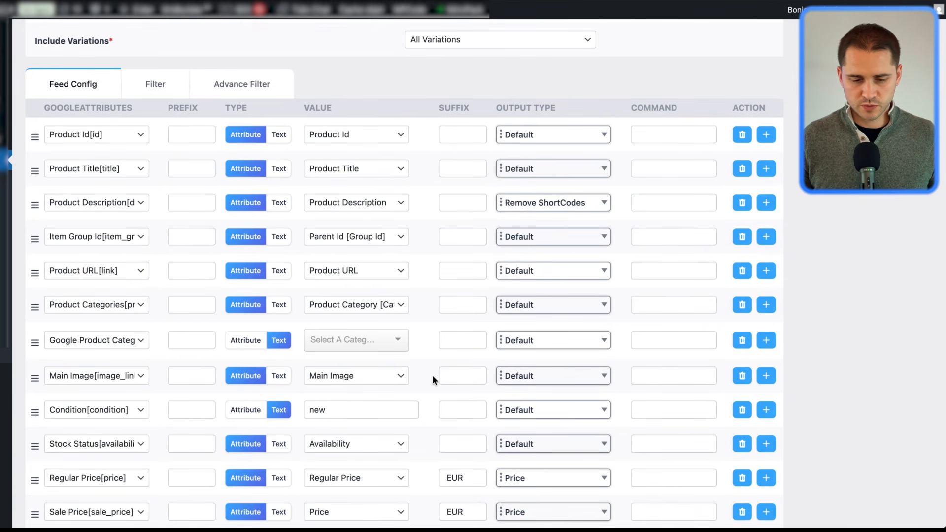
{"action": "scroll", "coordinate": [432, 377], "scroll_direction": "down", "scroll_amount": 10}
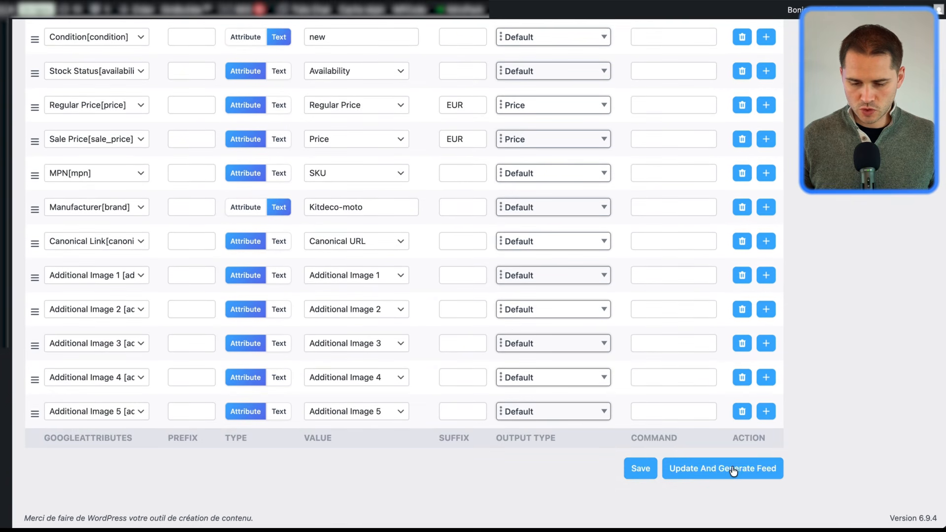
{"action": "left_click", "coordinate": [733, 469]}
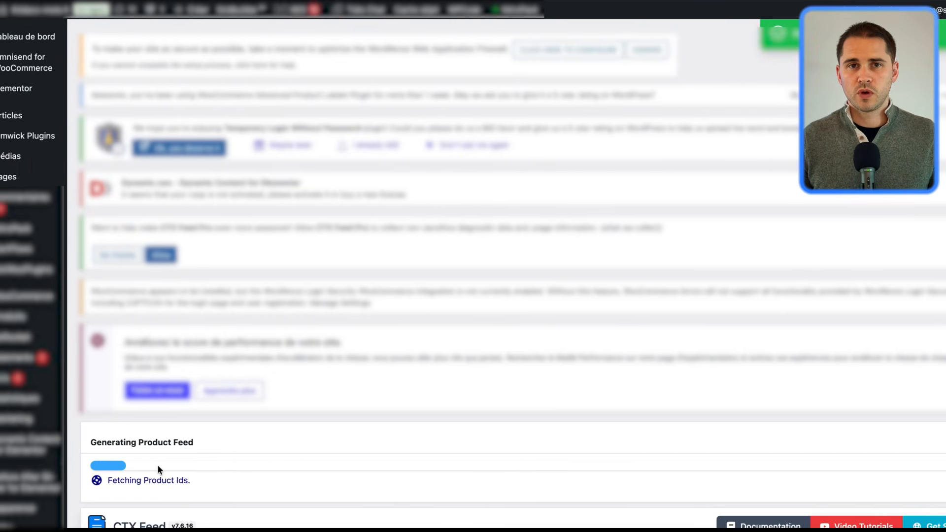
Open the CTX Feed list of managed feeds and copy the feed URL of "Feed - vidéo"
{"action": "mouse_move", "coordinate": [60, 451]}
{"action": "scroll", "coordinate": [60, 451], "scroll_direction": "down", "scroll_amount": 3}
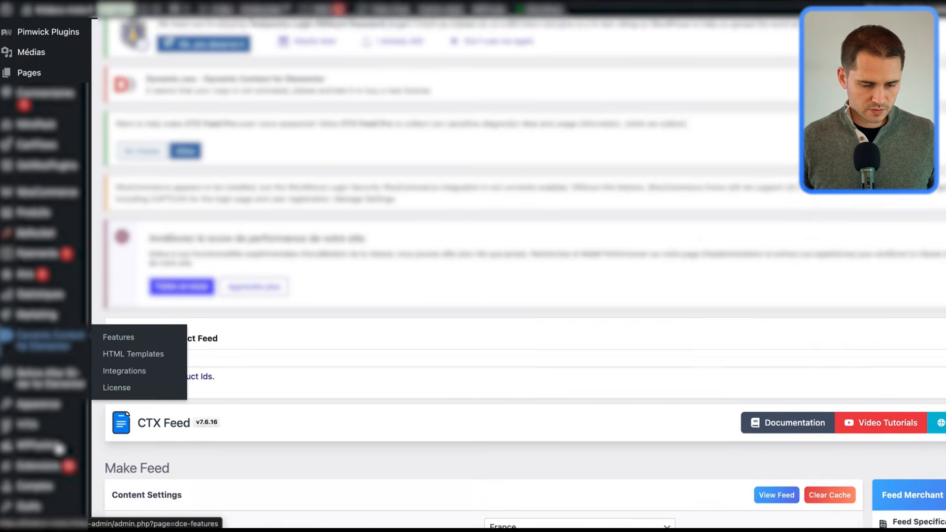
{"action": "scroll", "coordinate": [60, 449], "scroll_direction": "down", "scroll_amount": 7}
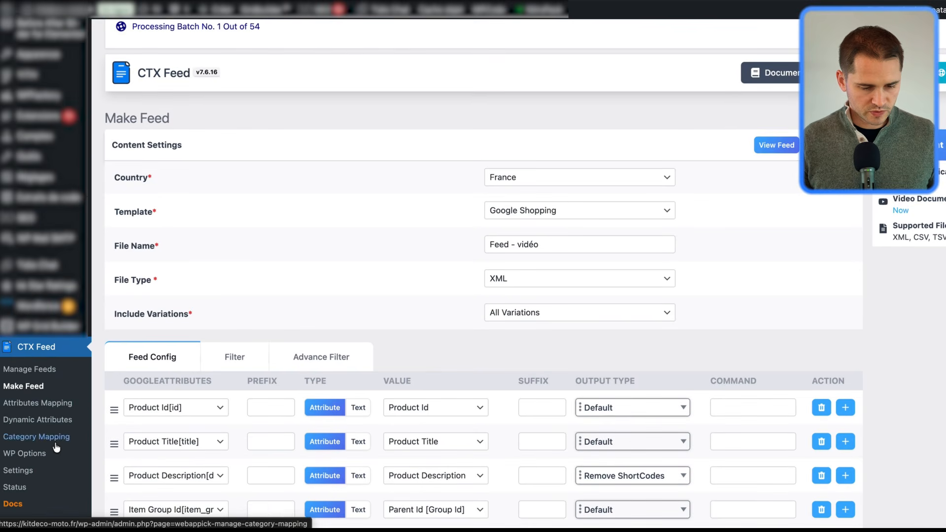
{"action": "left_click", "coordinate": [41, 375]}
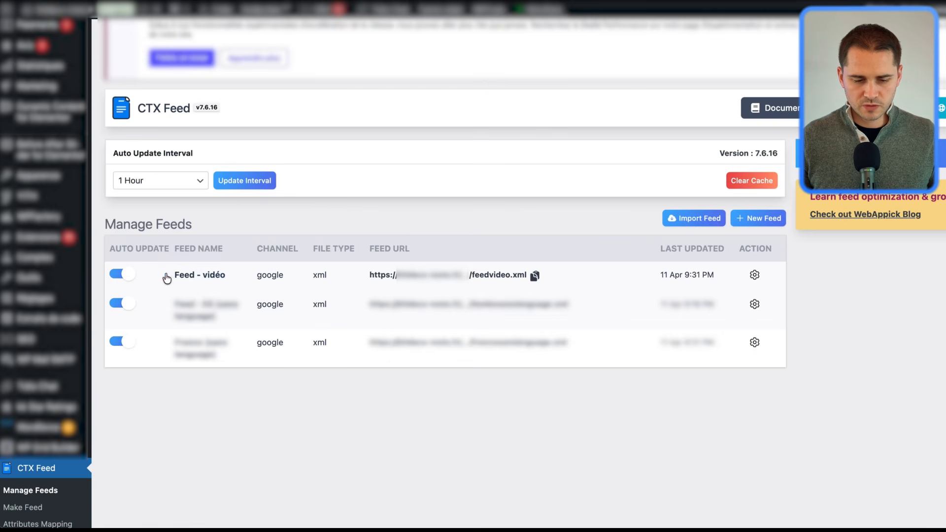
{"action": "left_click_drag", "start_coordinate": [166, 279], "coordinate": [232, 284]}
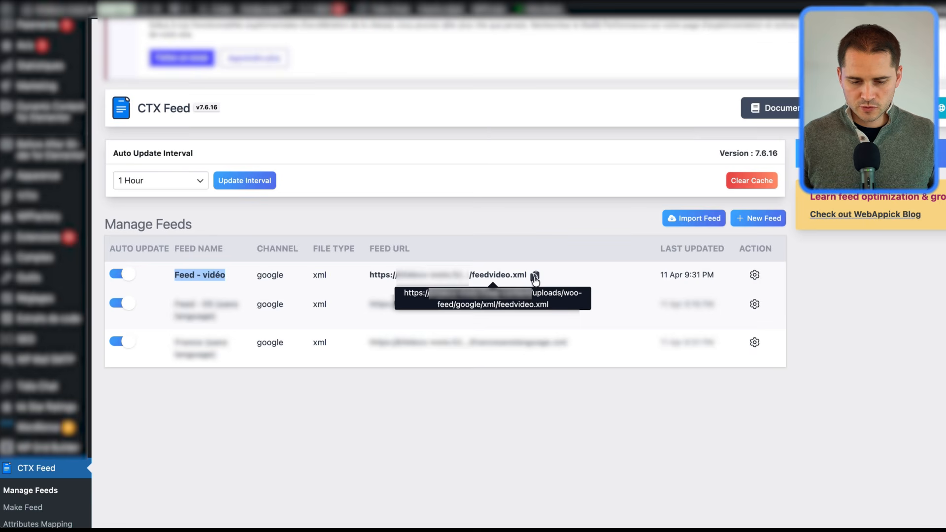
{"action": "left_click", "coordinate": [535, 276]}
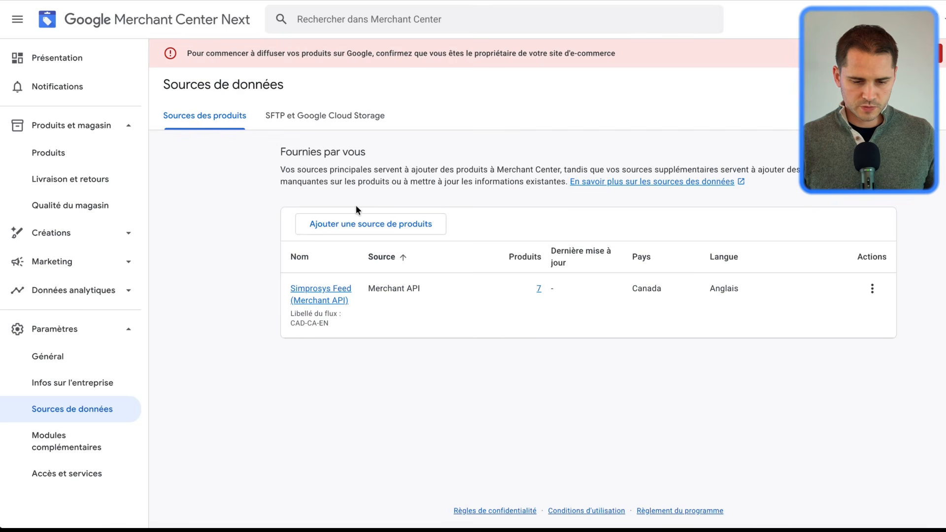
Switch to Google Merchant Center and add a product source from a file, using the copied feedvideo.xml URL as the file link
{"action": "left_click", "coordinate": [392, 224]}
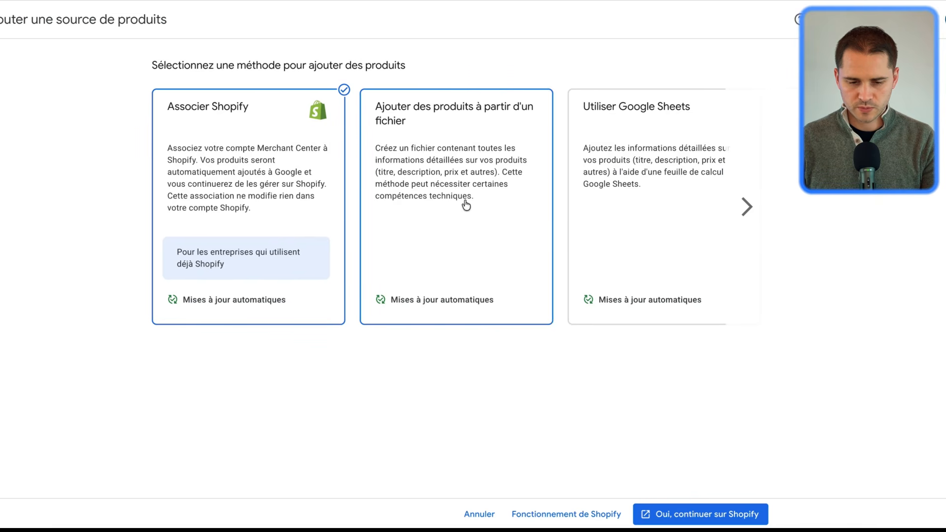
{"action": "left_click", "coordinate": [493, 203]}
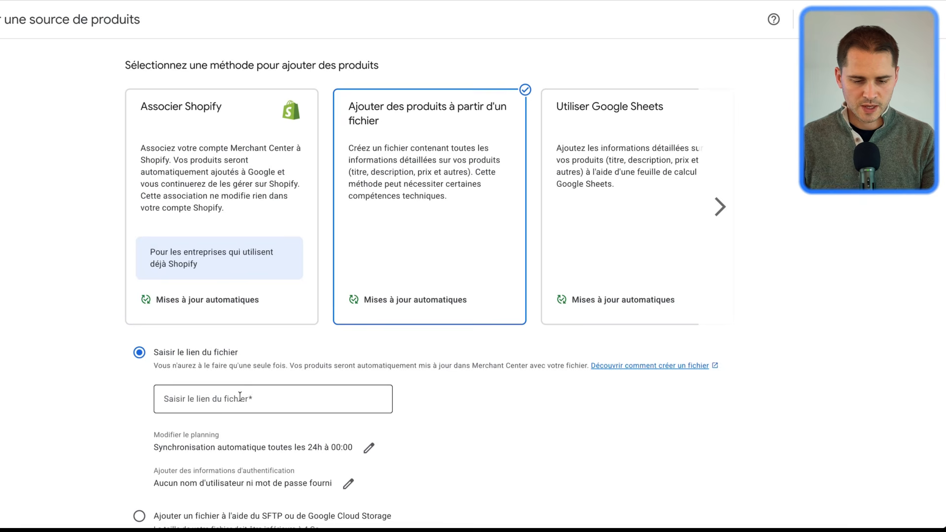
{"action": "left_click", "coordinate": [239, 398]}
{"action": "key", "text": "ctrl+v"}
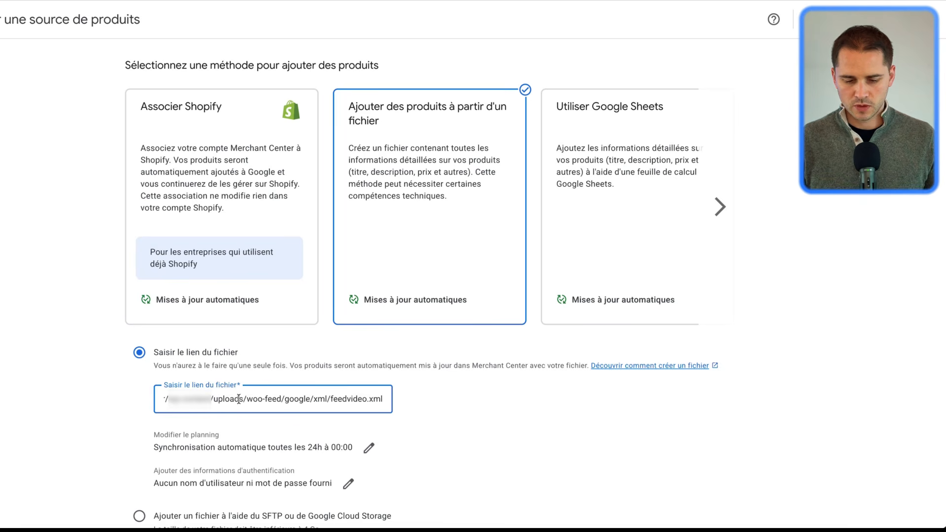
Remove France from the new source's target countries, keeping only Canada, and save the selection
{"action": "scroll", "coordinate": [343, 381], "scroll_direction": "down", "scroll_amount": 4}
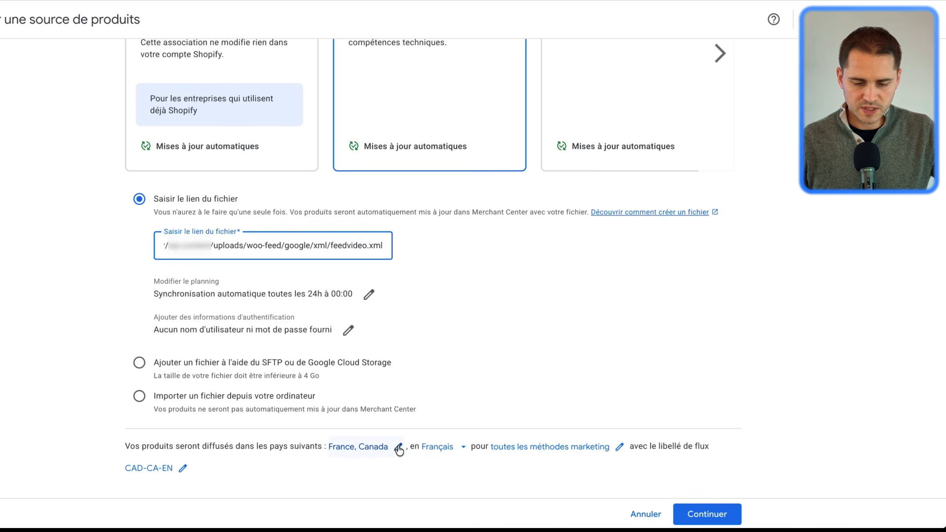
{"action": "left_click", "coordinate": [399, 448]}
{"action": "type", "text": "fr"}
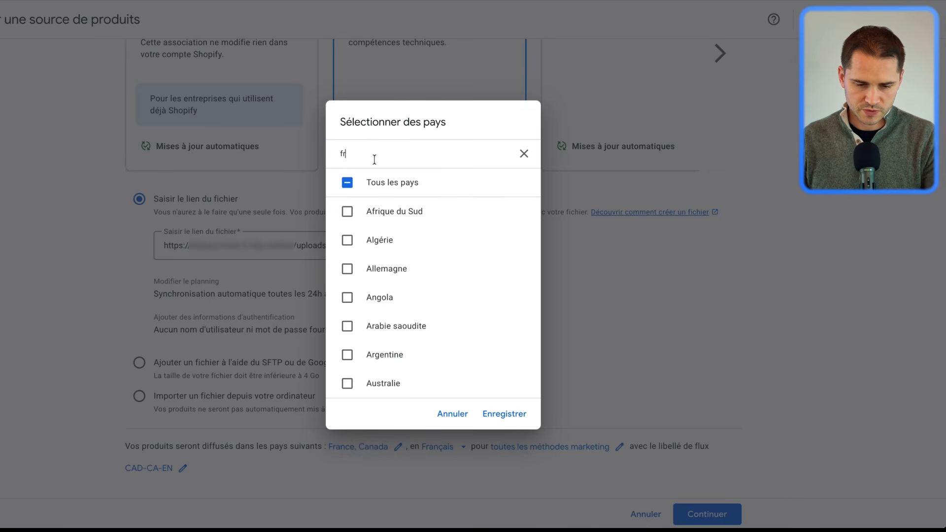
{"action": "type", "text": "a"}
{"action": "left_click", "coordinate": [512, 412]}
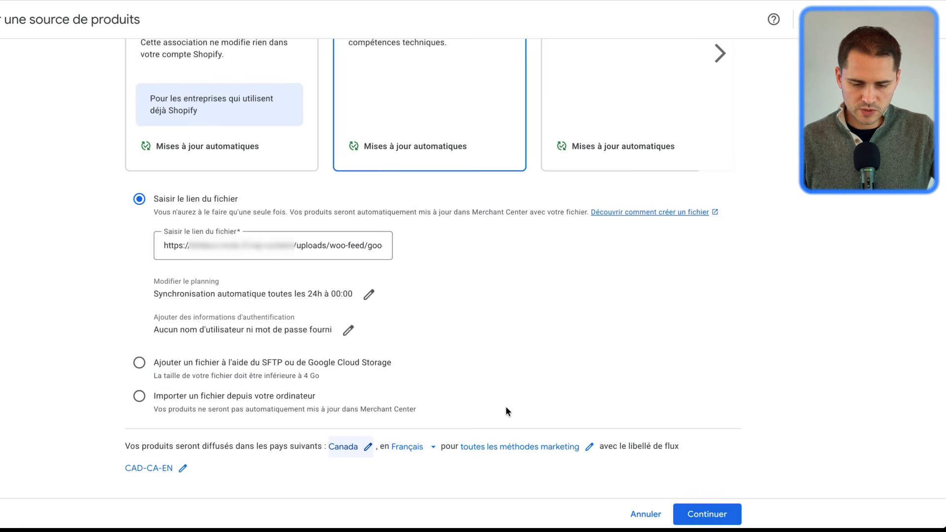
Set the source's language to Anglais and create the product source
{"action": "left_click", "coordinate": [421, 454]}
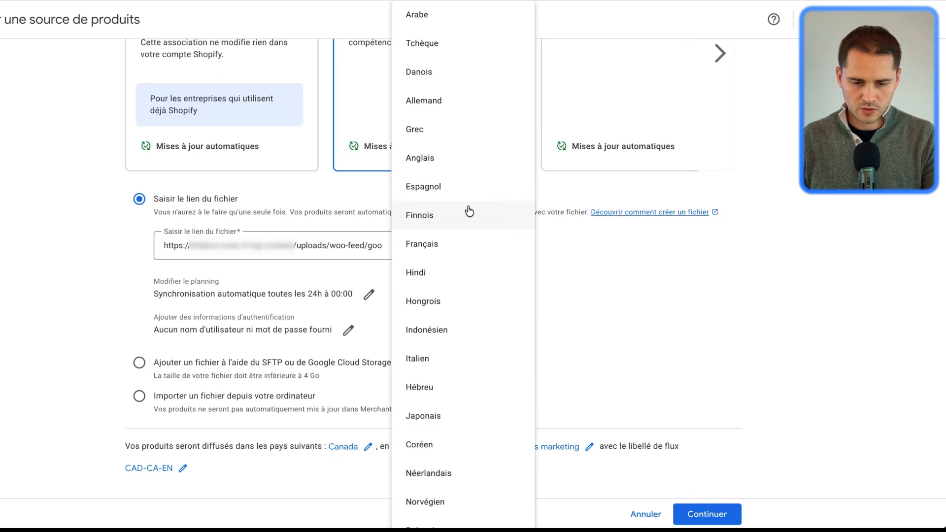
{"action": "left_click", "coordinate": [446, 158]}
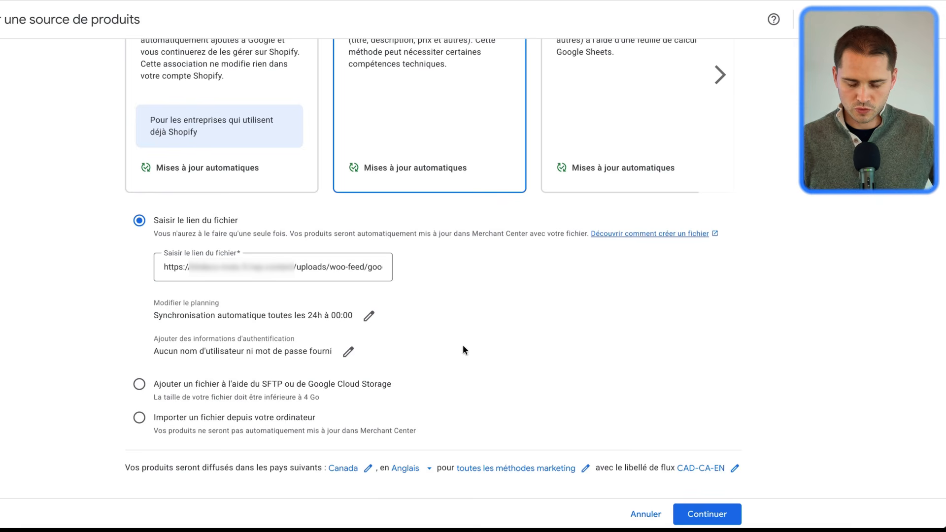
{"action": "left_click", "coordinate": [713, 520]}
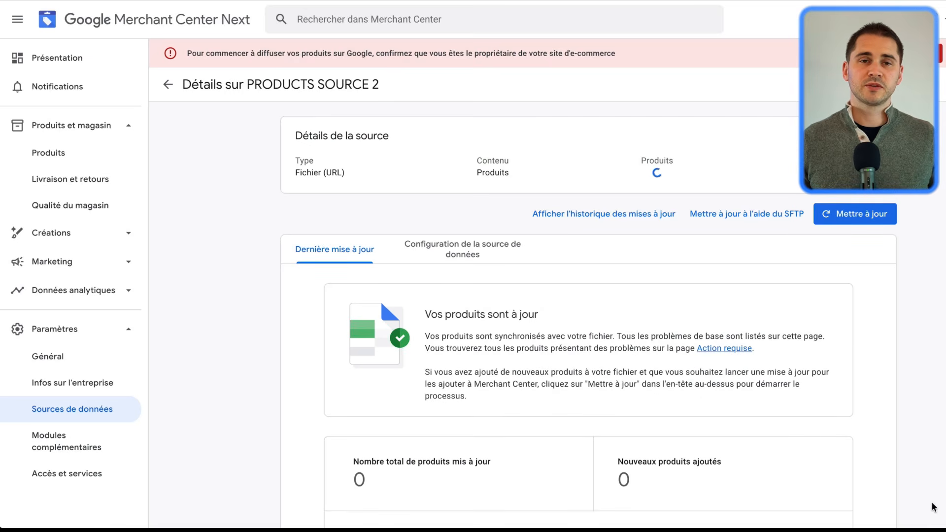